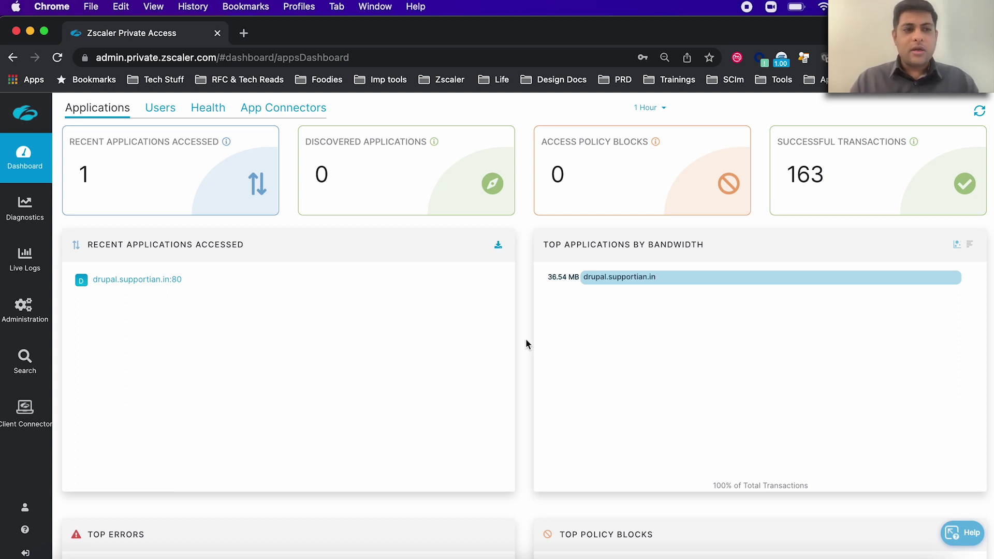
# Show the Browser Access applications list under Administration > Application Segments
pyautogui.moveTo(25, 310)
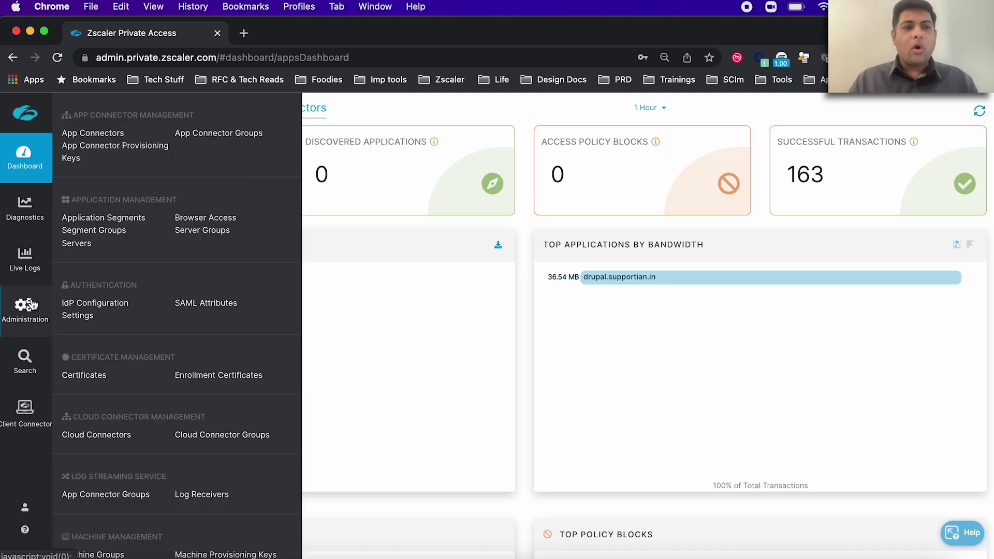
pyautogui.click(117, 221)
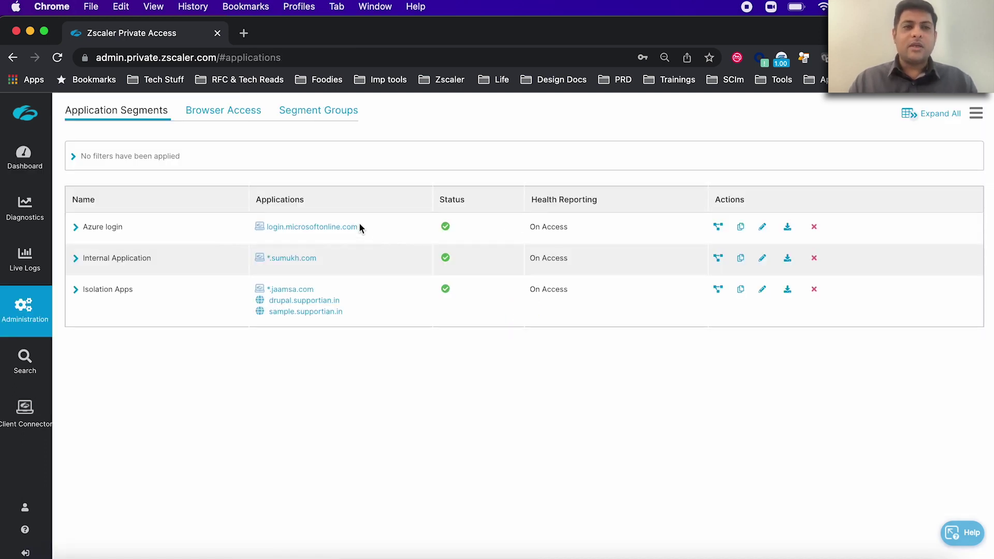
pyautogui.click(237, 112)
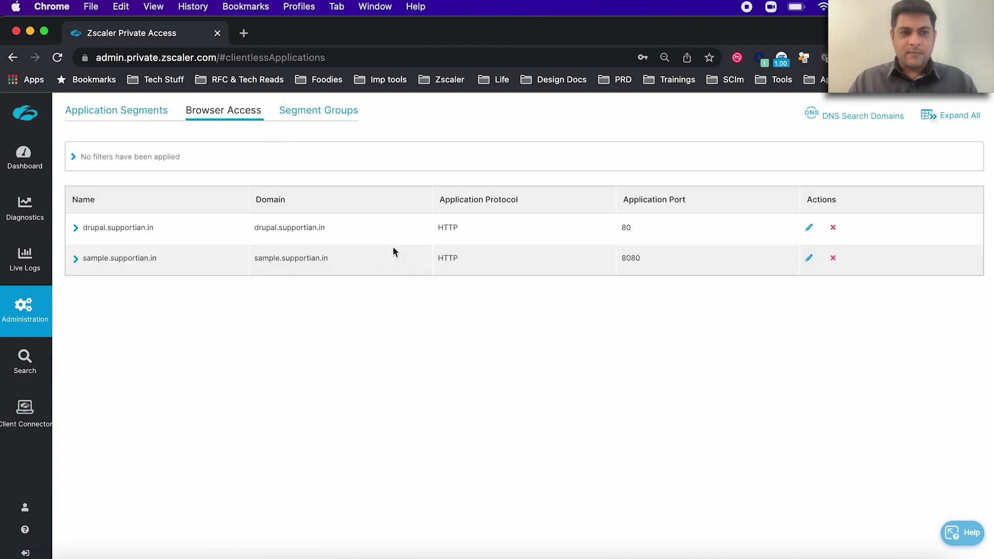
# Copy the drupal.supportian.in domain and load it in a new browser tab
pyautogui.moveTo(337, 228); pyautogui.dragTo(265, 222)
pyautogui.press('super+c')
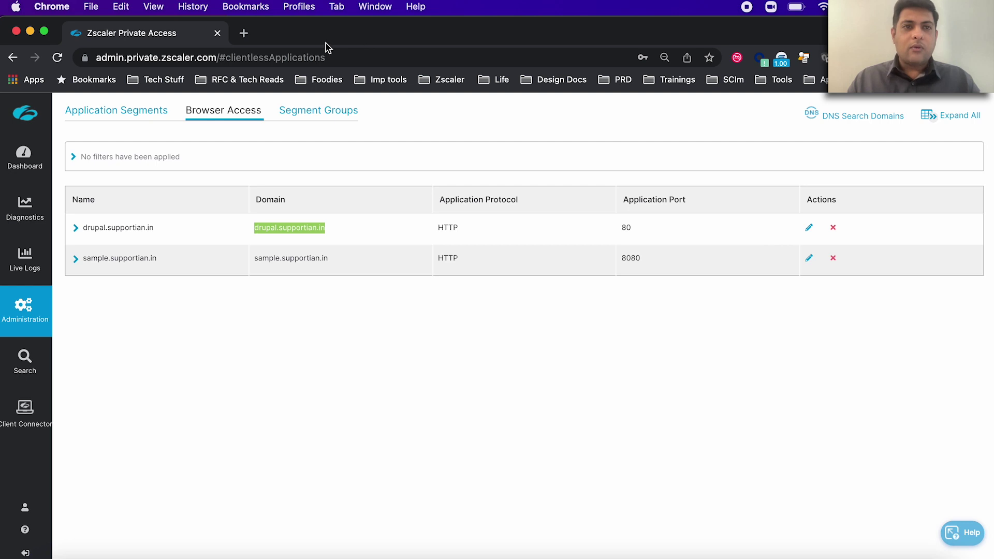
pyautogui.click(244, 33)
pyautogui.press('super+v')
pyautogui.press('Return')
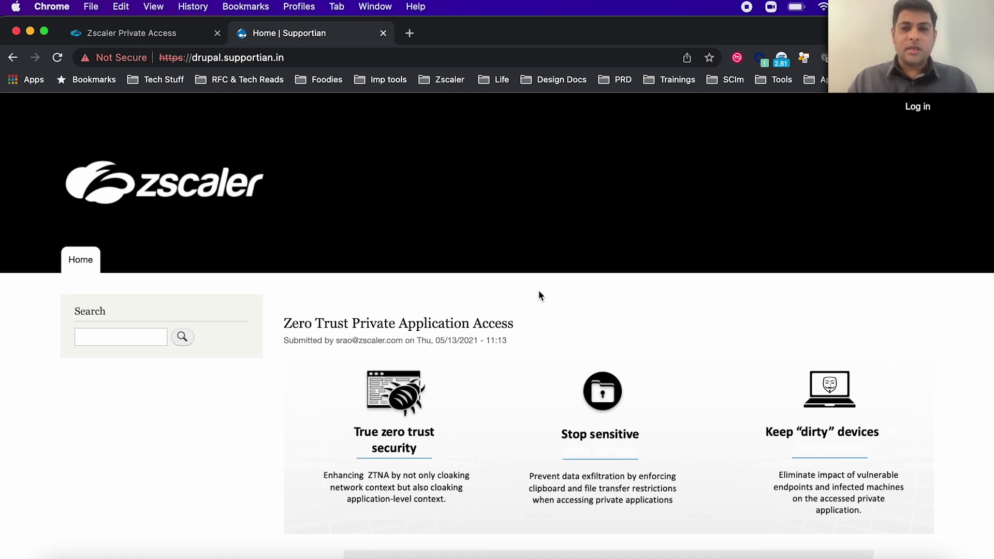
# Open zscaler-cloud-browser-isolation.pdf from the Cloud Browser Isolation post and save it to the Desktop
pyautogui.scroll(-15, 539, 295)
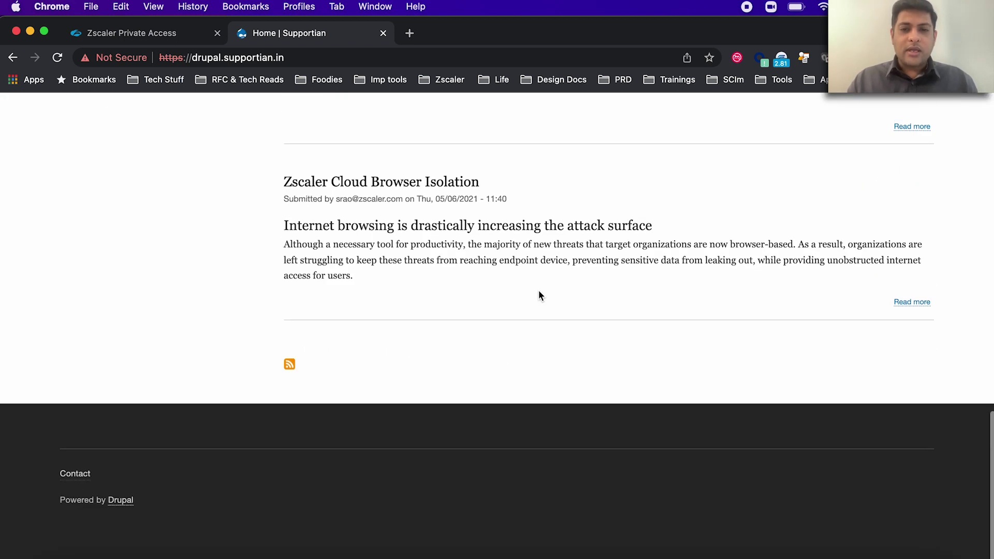
pyautogui.click(901, 332)
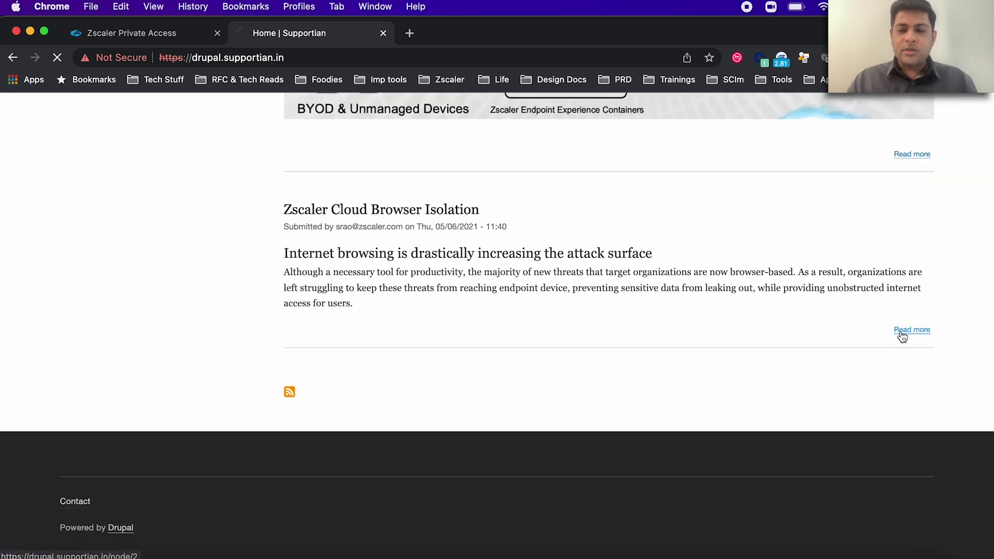
pyautogui.scroll(-10, 676, 393)
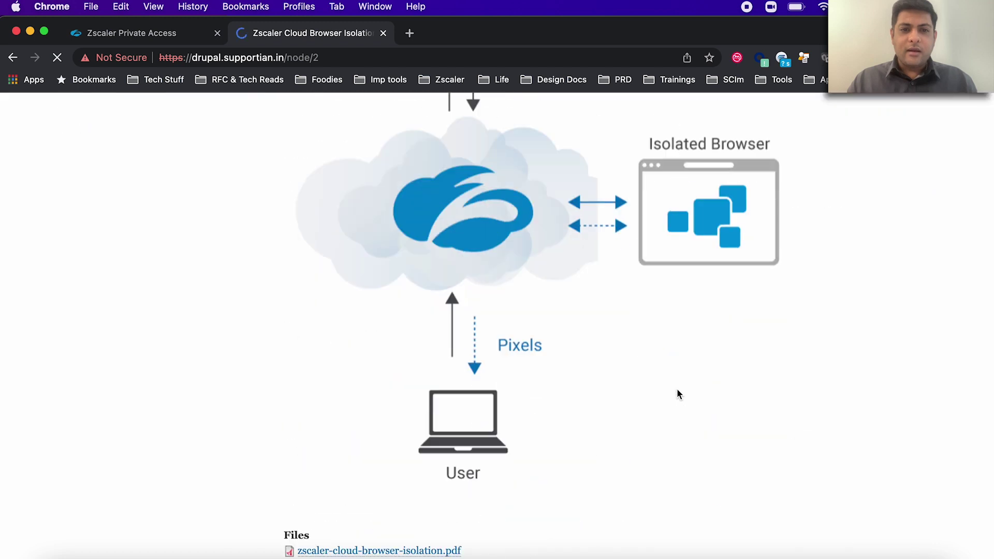
pyautogui.click(441, 476)
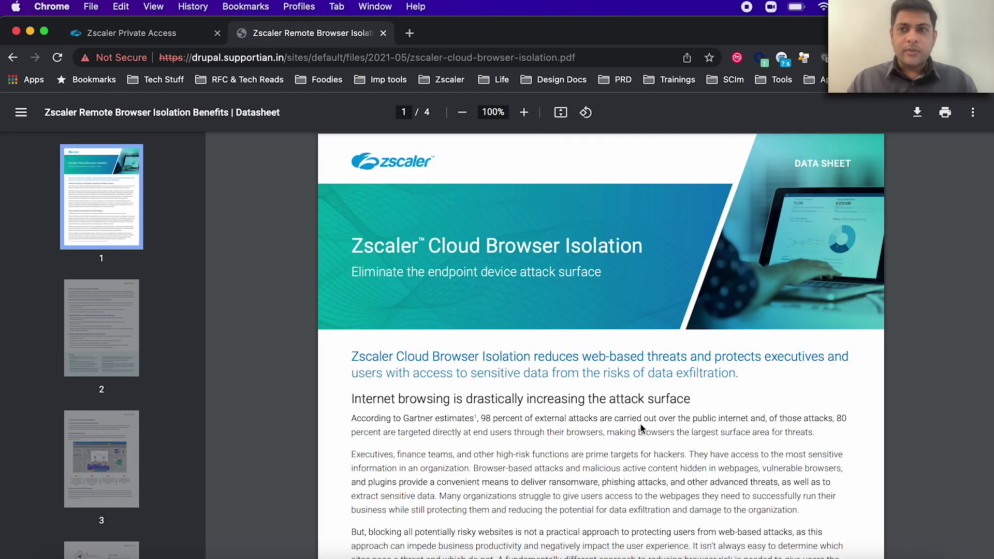
pyautogui.click(911, 126)
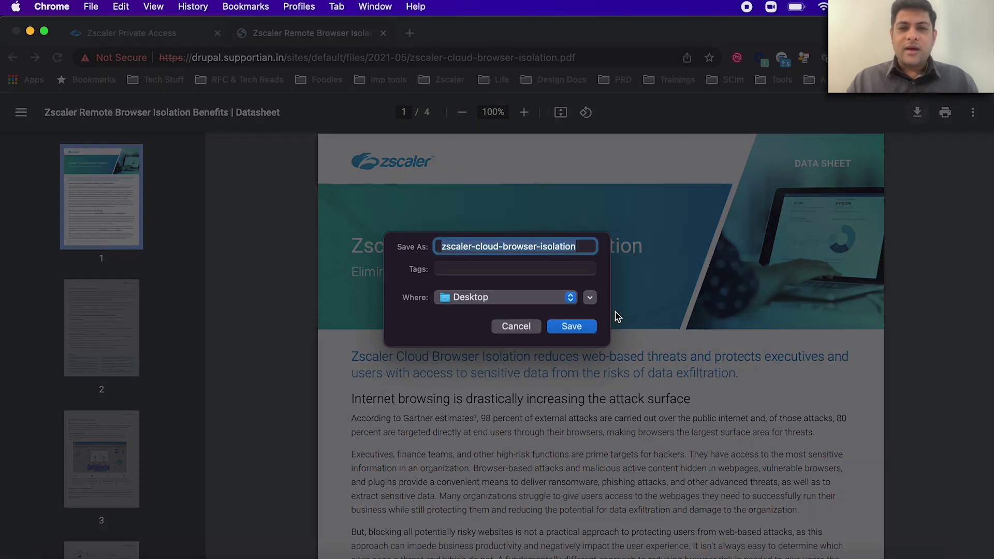
pyautogui.click(572, 327)
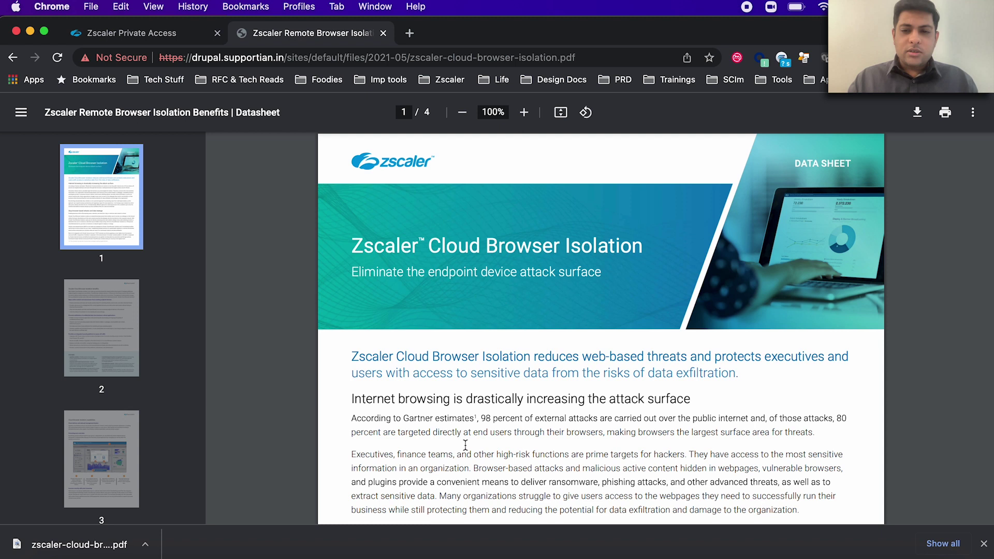
# Dismiss the download notice and return to the Supportian home page via the zscaler logo
pyautogui.click(984, 545)
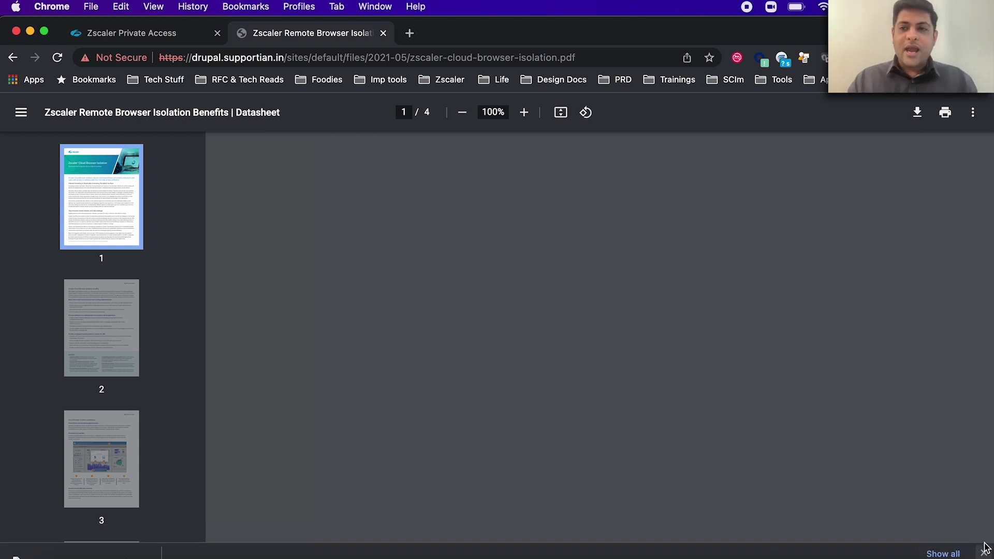
pyautogui.click(13, 57)
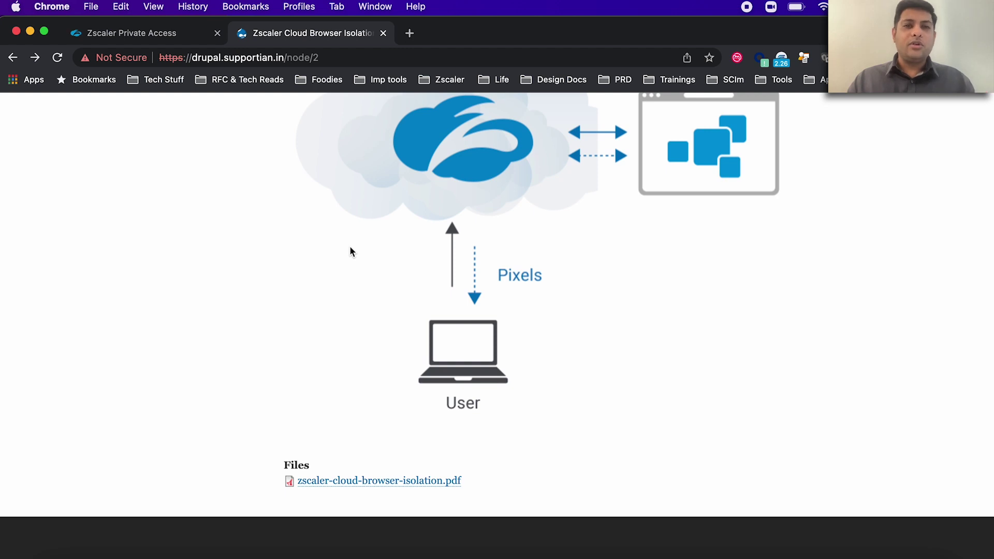
pyautogui.scroll(10, 350, 251)
pyautogui.scroll(15, 350, 252)
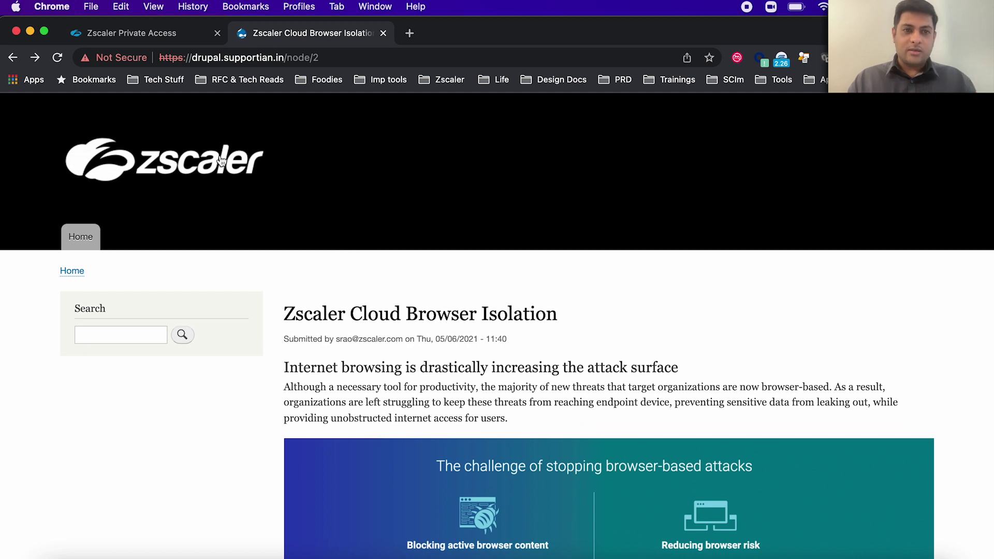
pyautogui.click(216, 165)
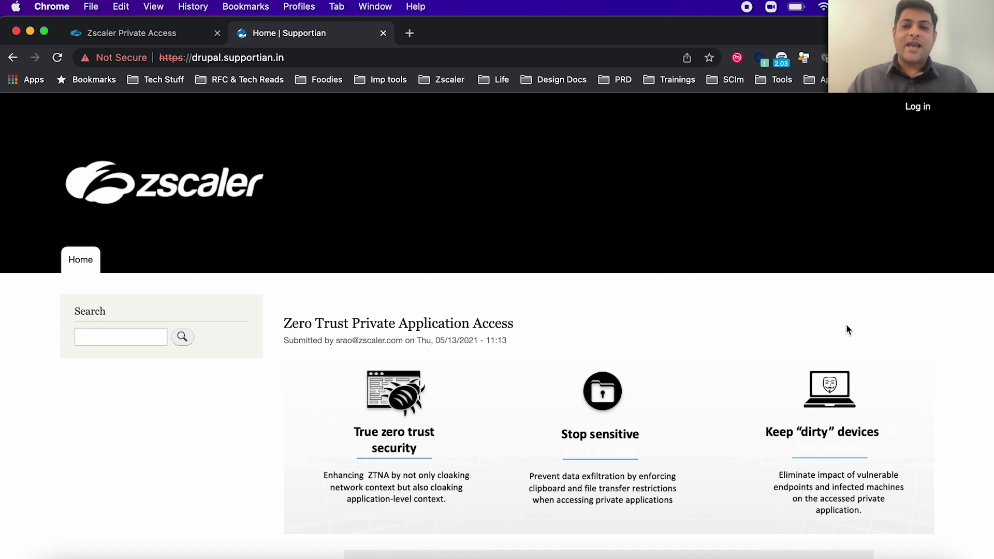
# Open Chrome DevTools on the page with the Network panel showing
pyautogui.rightClick(847, 324)
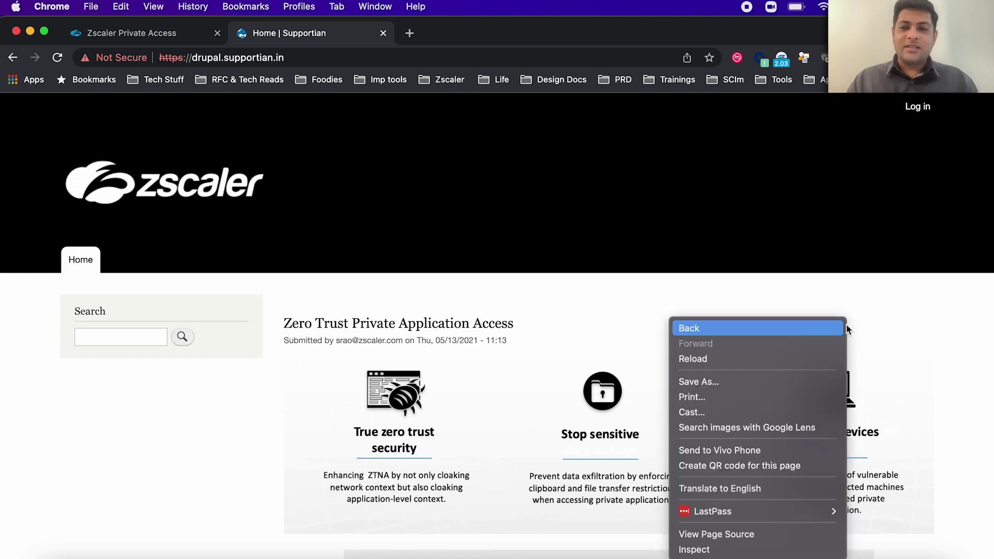
pyautogui.click(754, 551)
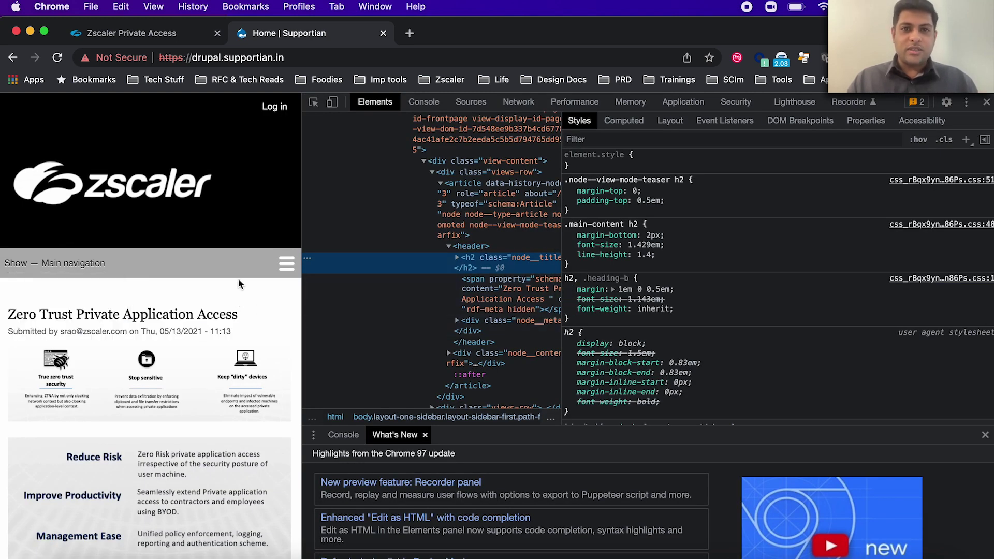
pyautogui.click(518, 101)
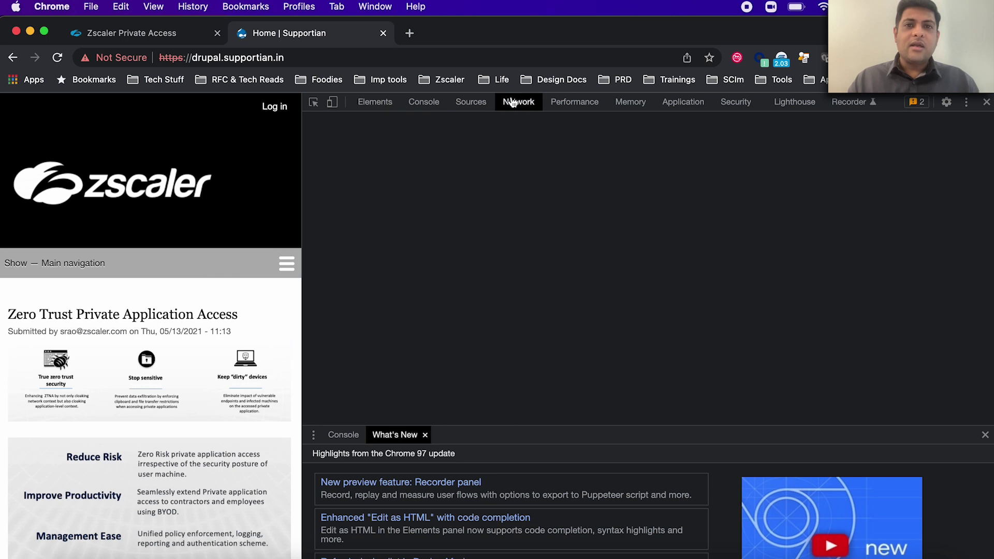
# Load the login page, read its request headers showing X-Generator Drupal 9, and close DevTools
pyautogui.click(269, 110)
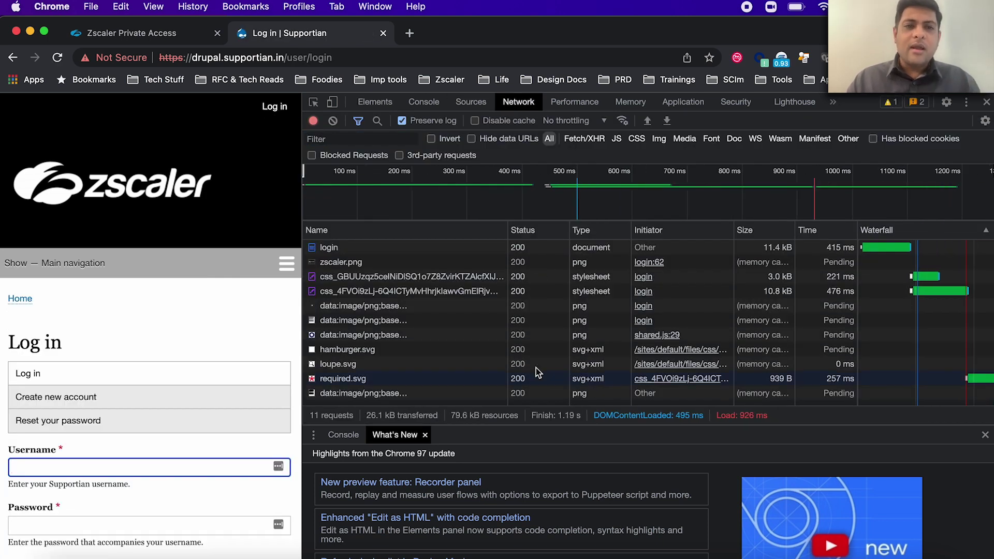
pyautogui.click(437, 251)
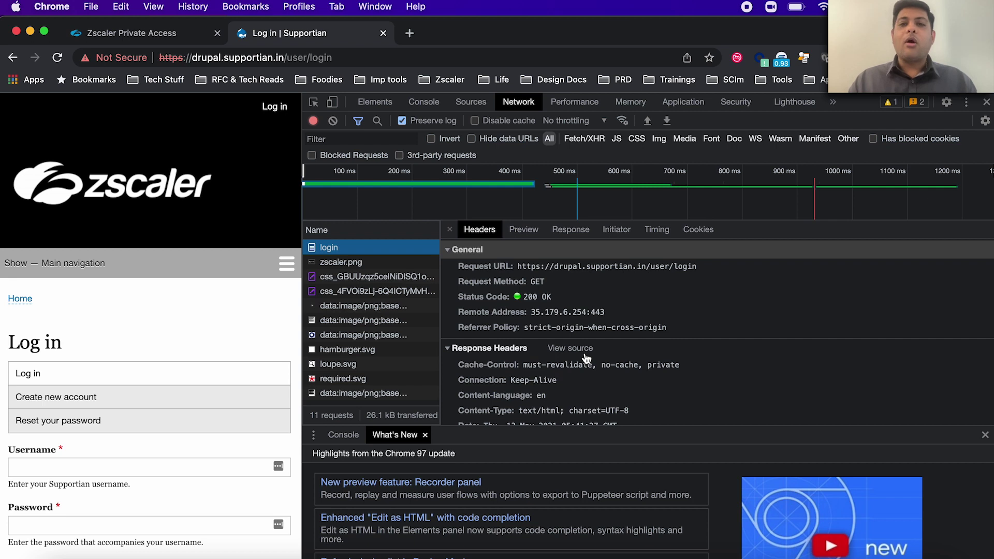
pyautogui.scroll(-5, 586, 359)
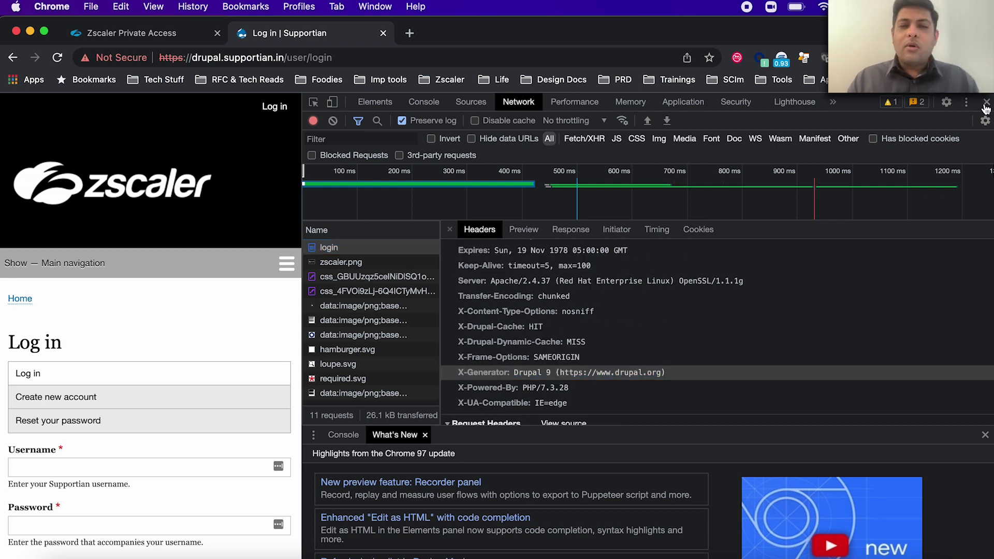
pyautogui.click(986, 102)
# In the Zscaler admin console, start a new isolation policy named 'Isolate'
pyautogui.click(188, 38)
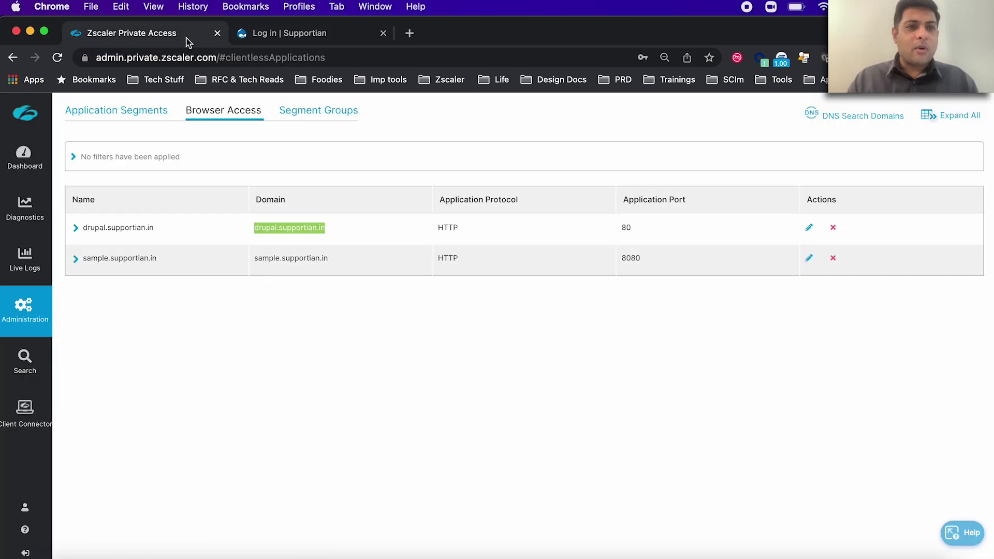
pyautogui.click(32, 307)
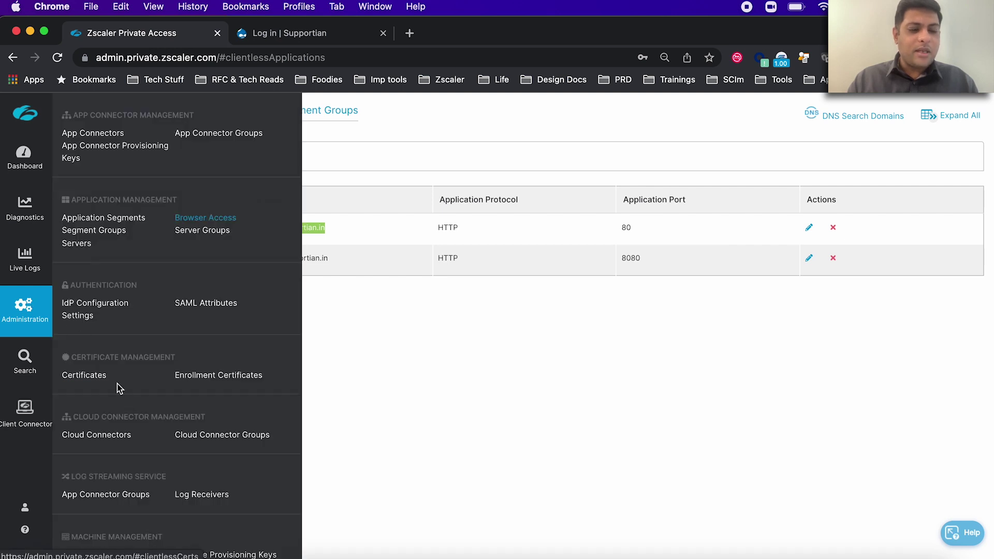
pyautogui.scroll(-2, 117, 386)
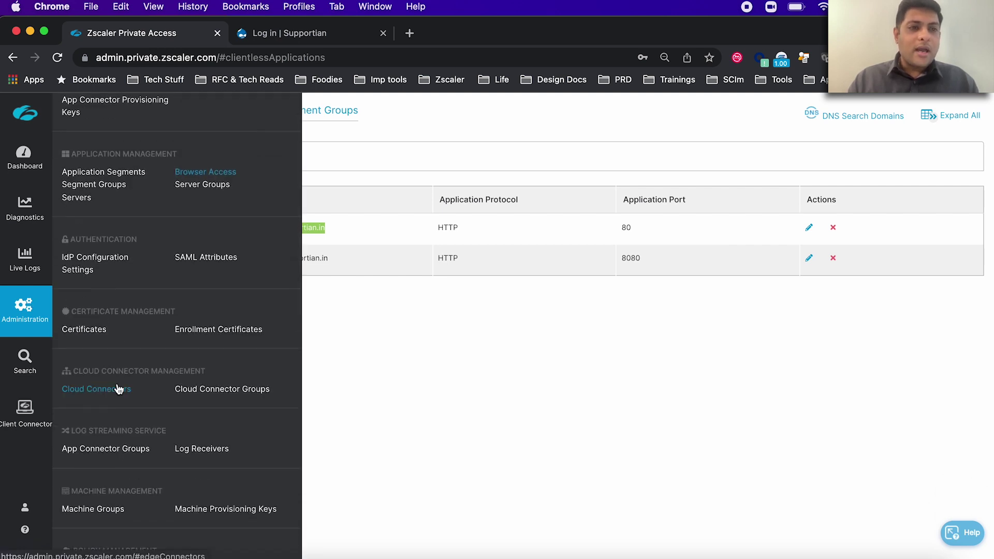
pyautogui.scroll(-5, 118, 388)
pyautogui.click(98, 455)
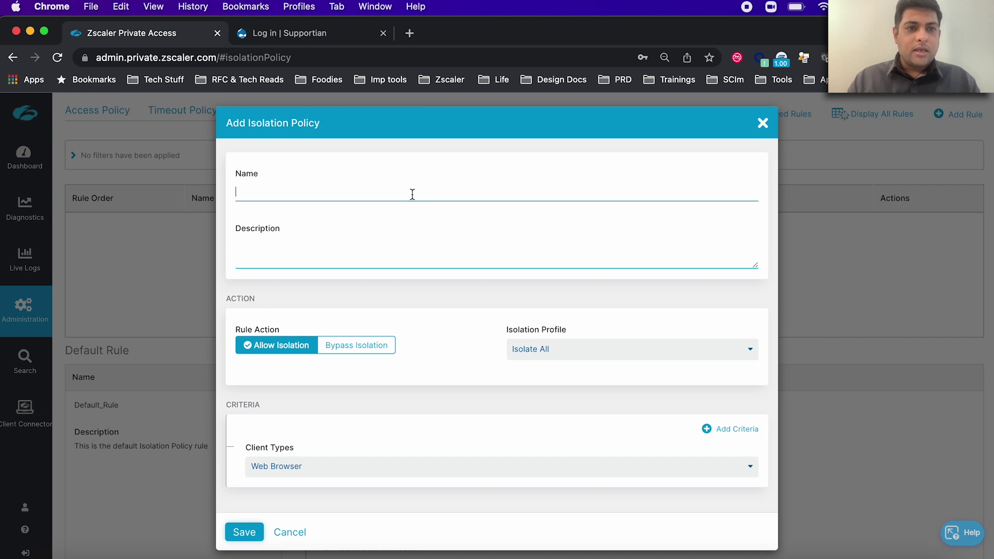
pyautogui.write('Isolate')
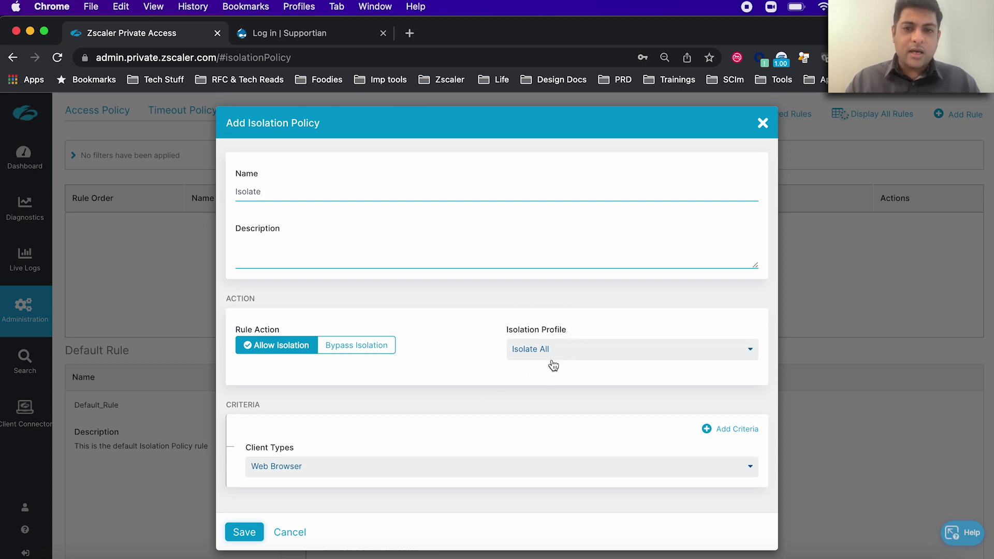
# Add an Application Segments criterion selecting the Isolation Apps segment
pyautogui.click(725, 433)
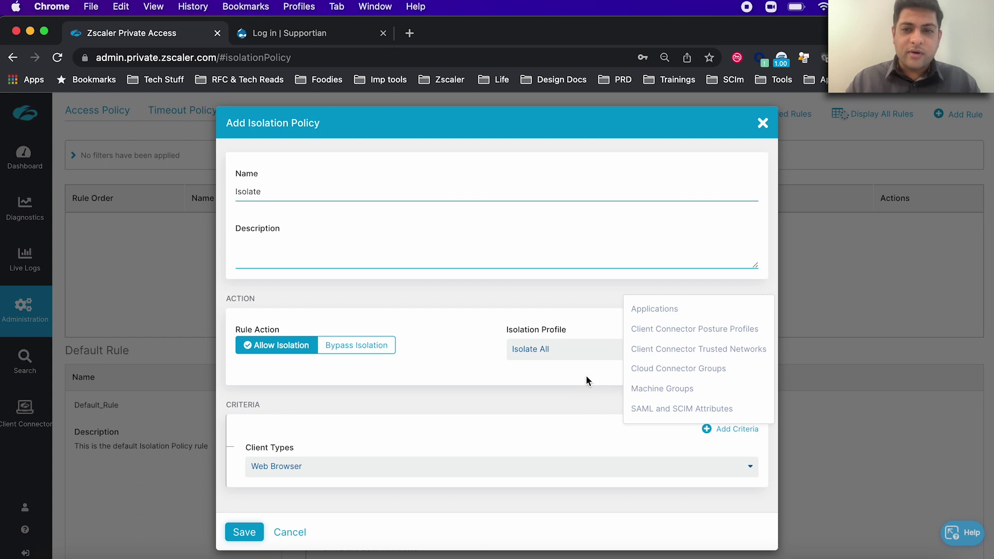
pyautogui.click(671, 317)
pyautogui.scroll(-2, 428, 421)
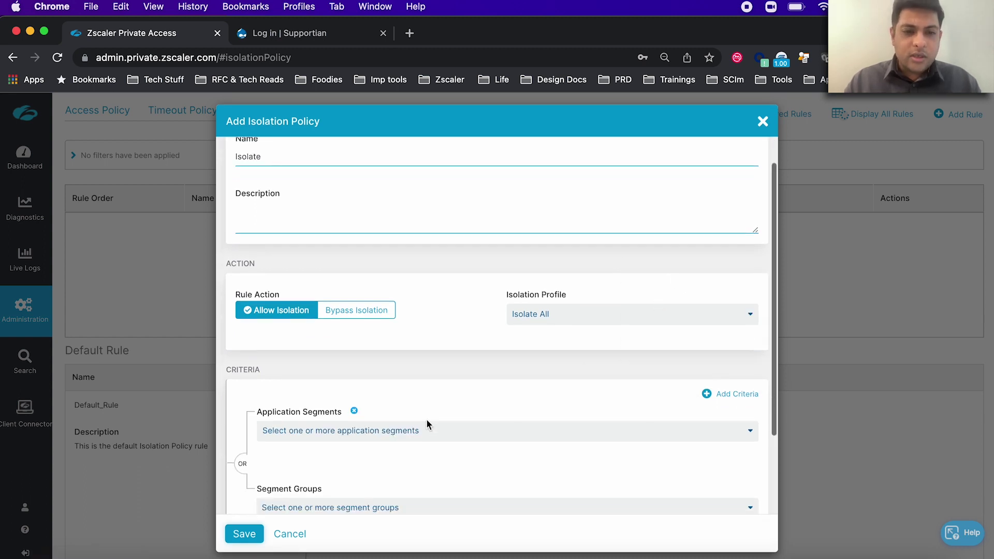
pyautogui.click(414, 433)
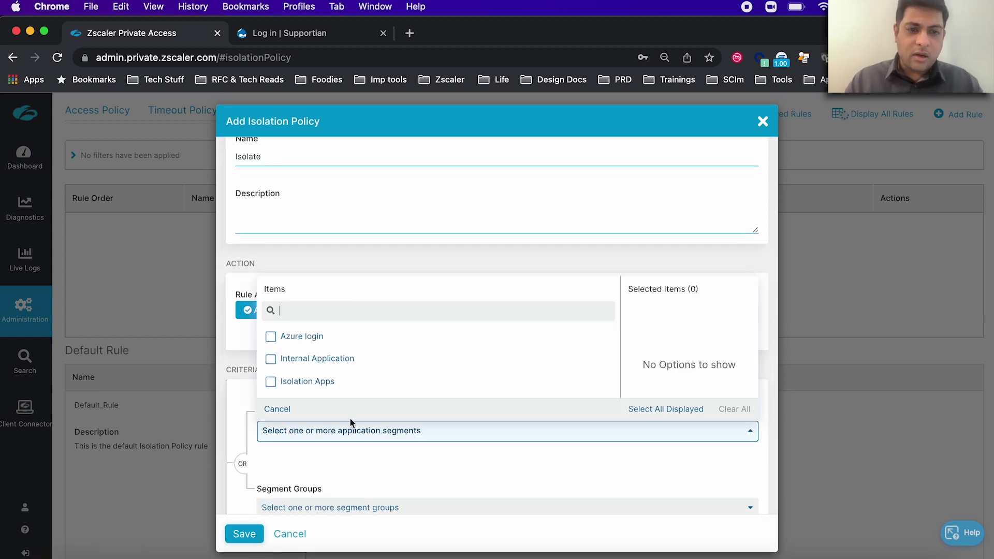
pyautogui.click(321, 394)
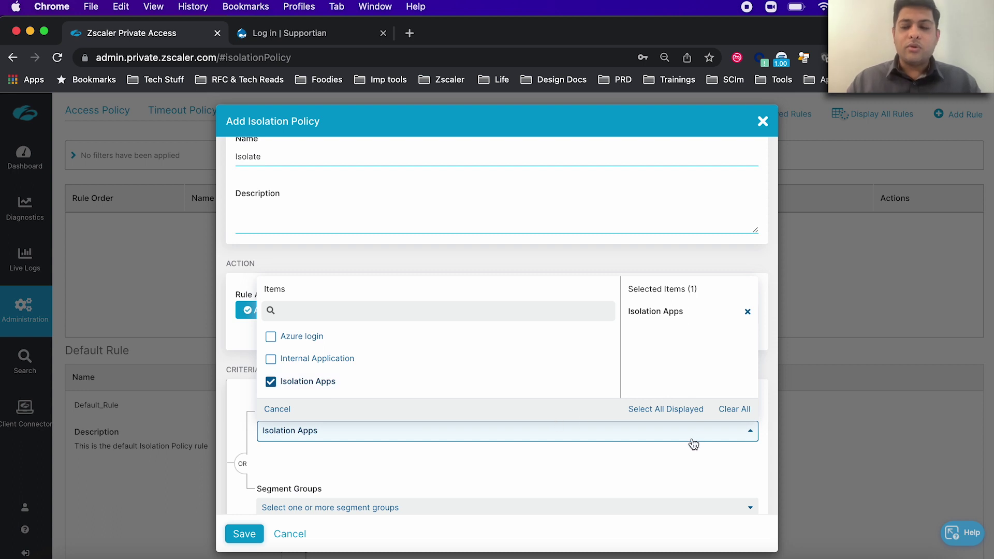
pyautogui.click(679, 456)
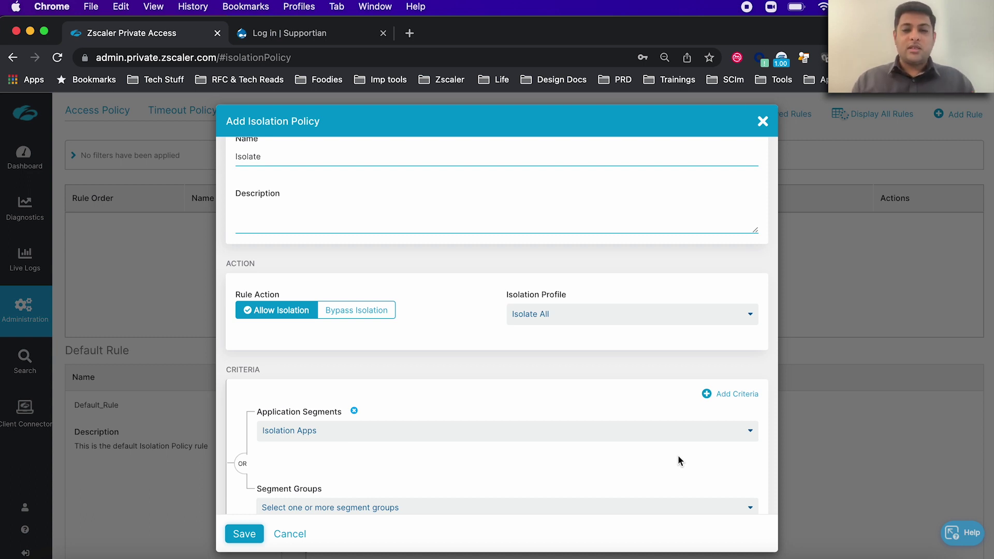
pyautogui.scroll(-4, 678, 456)
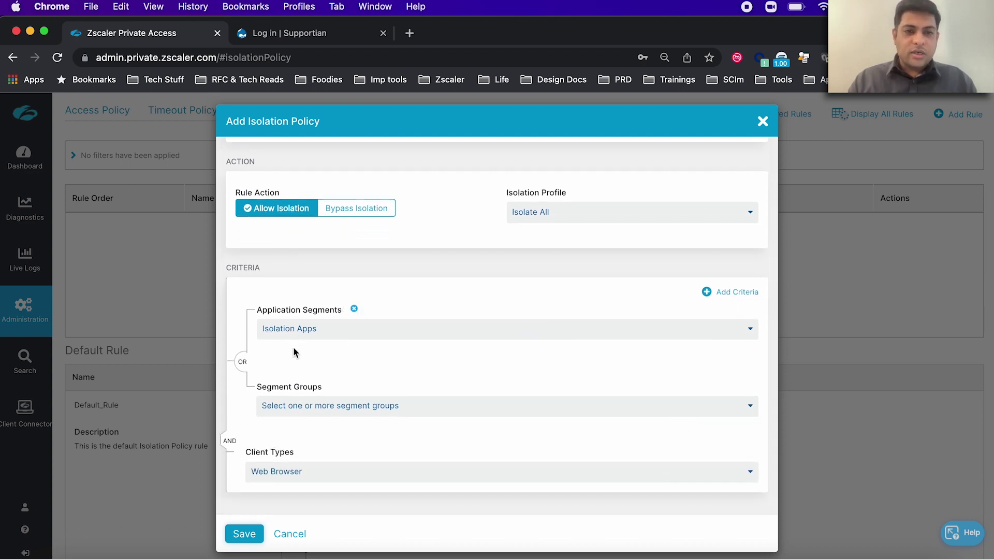
# Save the Isolate policy and reload the Supportian login page so it opens isolated
pyautogui.click(241, 533)
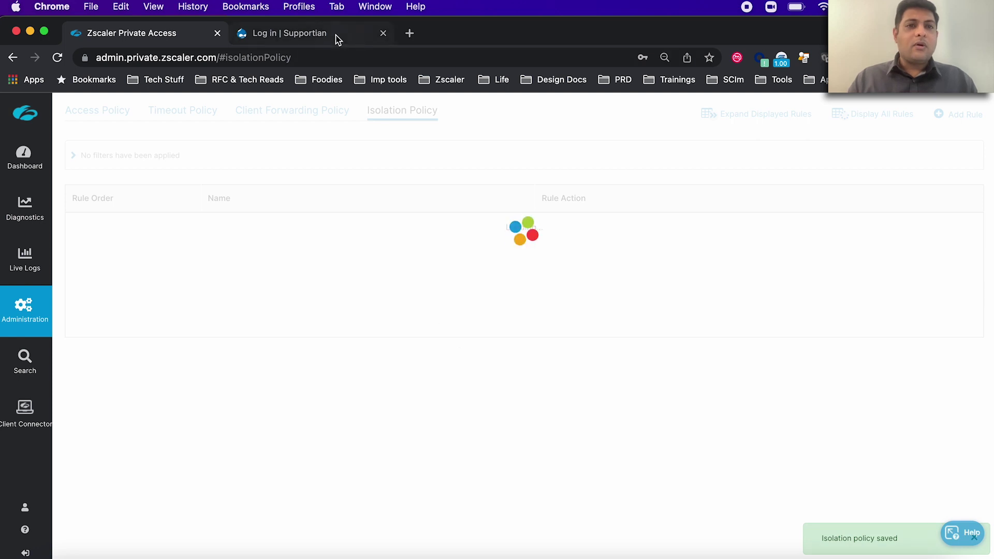
pyautogui.click(336, 35)
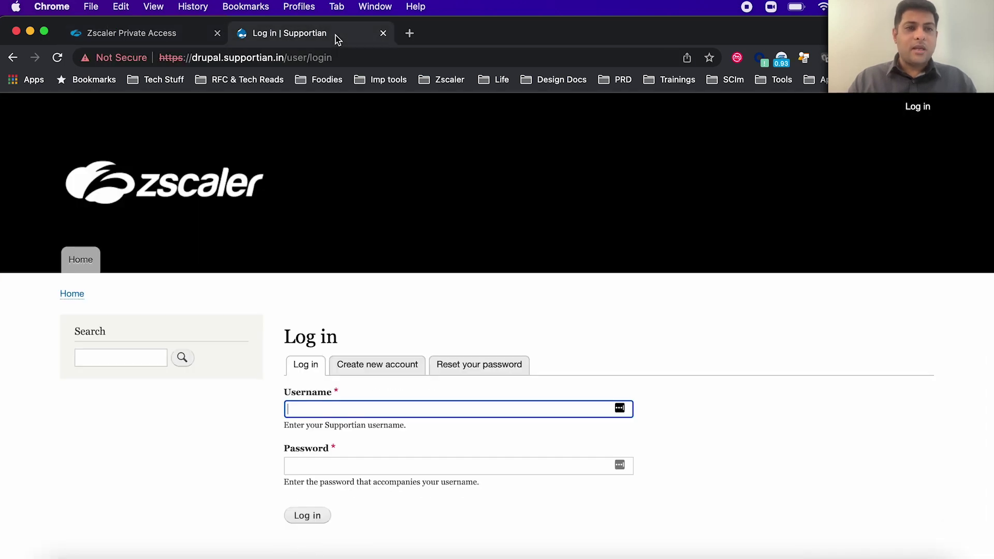
pyautogui.click(59, 57)
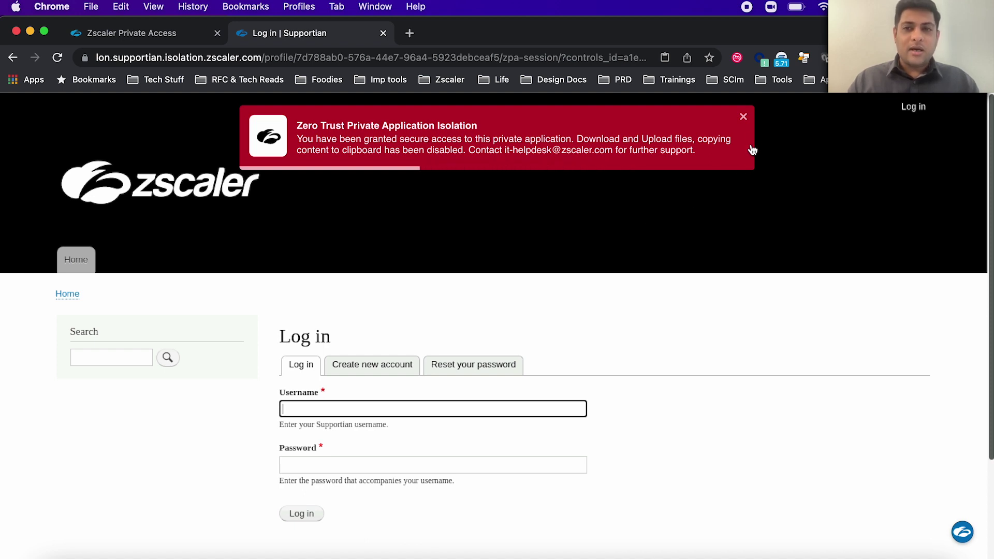
# Close the red secure-access banner and browse the isolated site's Home page posts
pyautogui.click(744, 117)
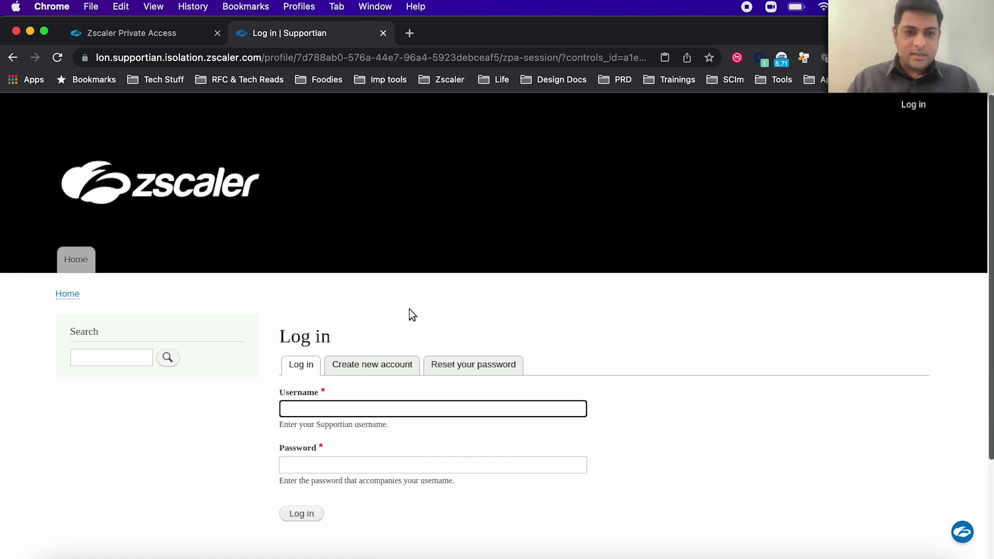
pyautogui.scroll(-5, 413, 314)
pyautogui.scroll(5, 409, 309)
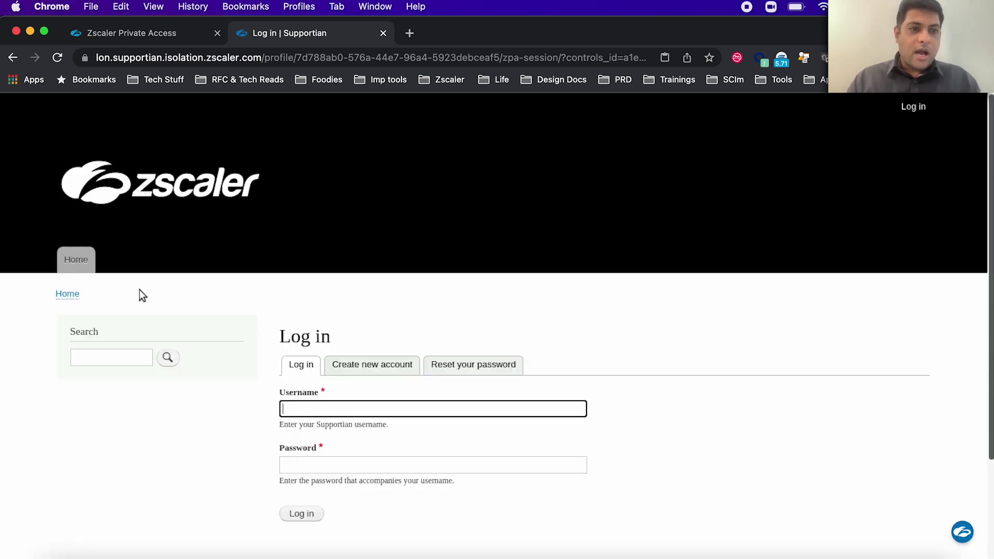
pyautogui.click(62, 294)
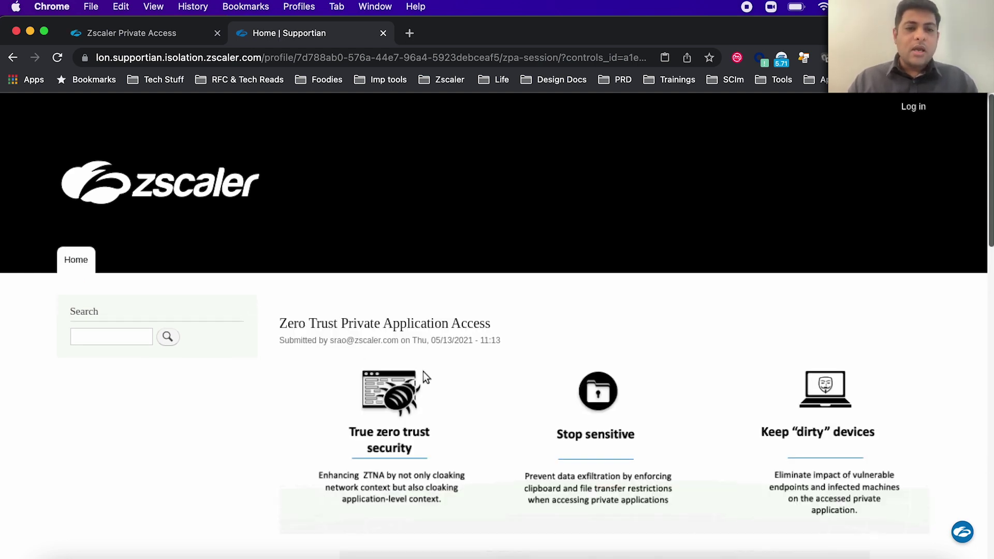
pyautogui.scroll(-15, 424, 371)
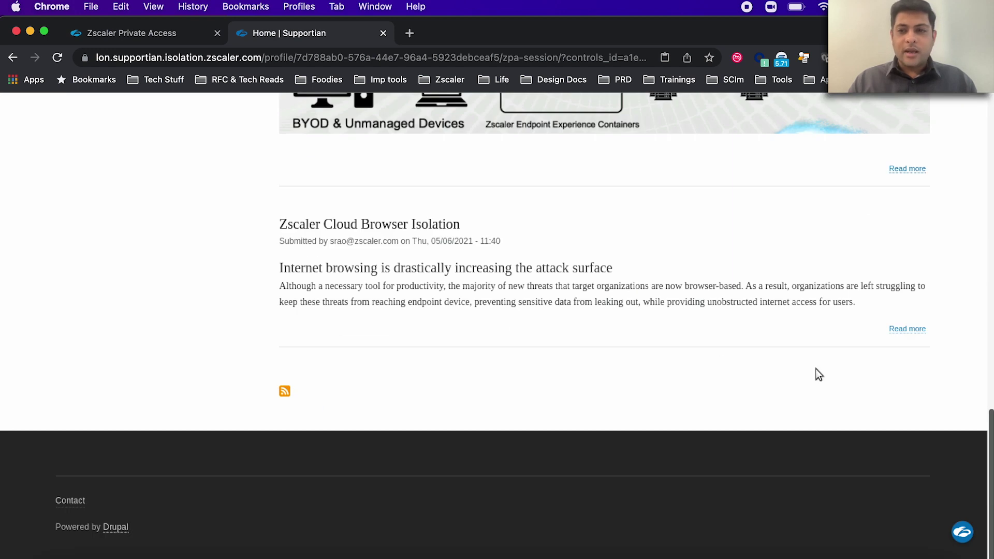
# Open the Cloud Browser Isolation post's 4-page datasheet PDF and check its full URL
pyautogui.click(917, 330)
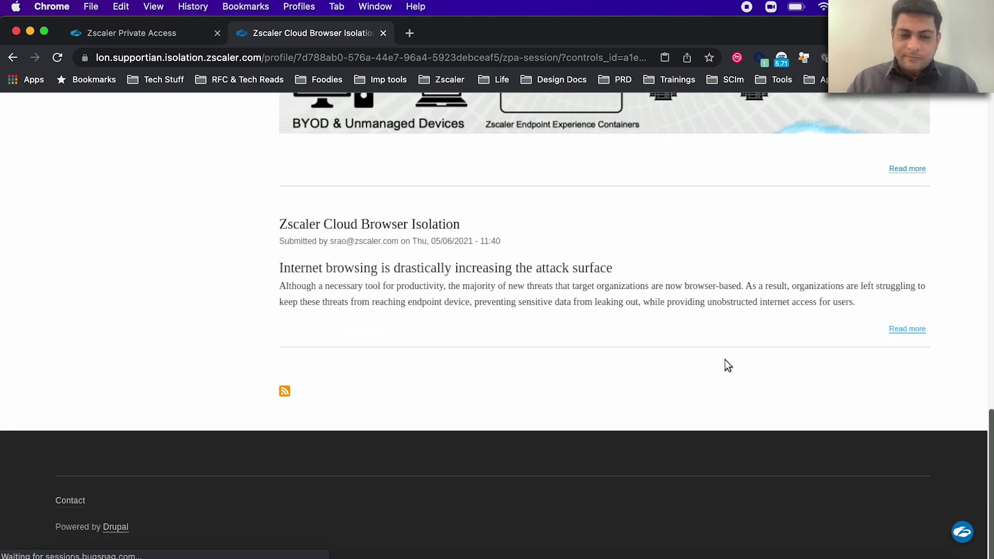
pyautogui.scroll(-15, 728, 365)
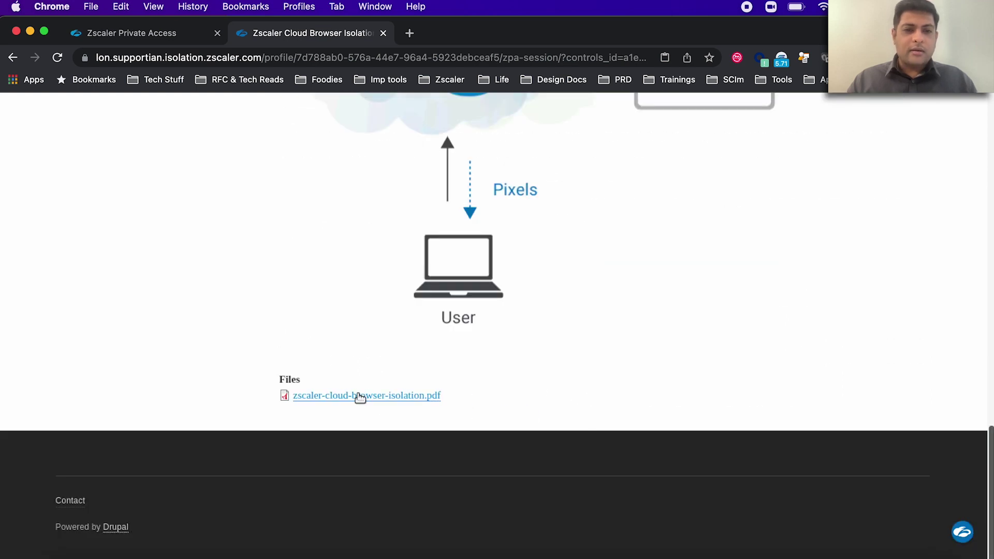
pyautogui.click(360, 396)
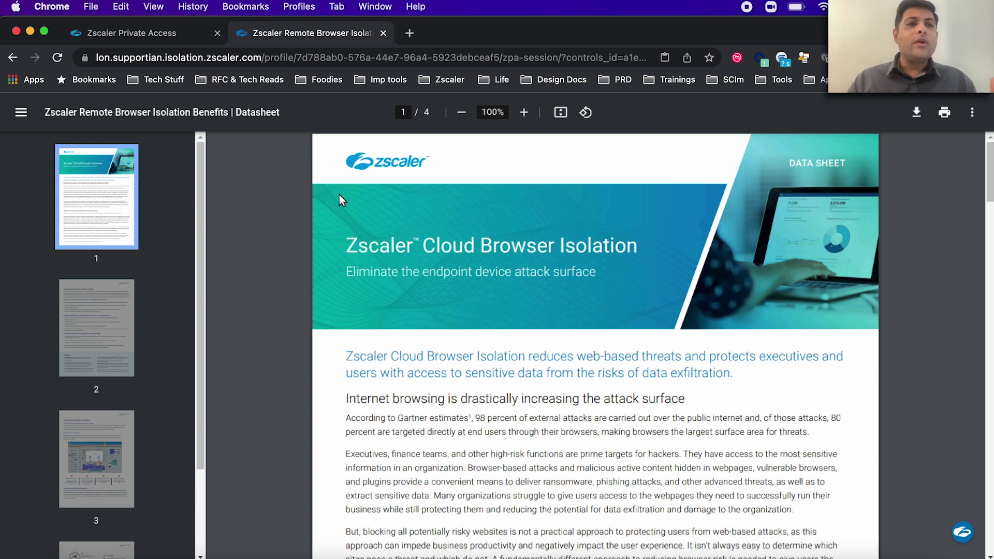
pyautogui.click(98, 57)
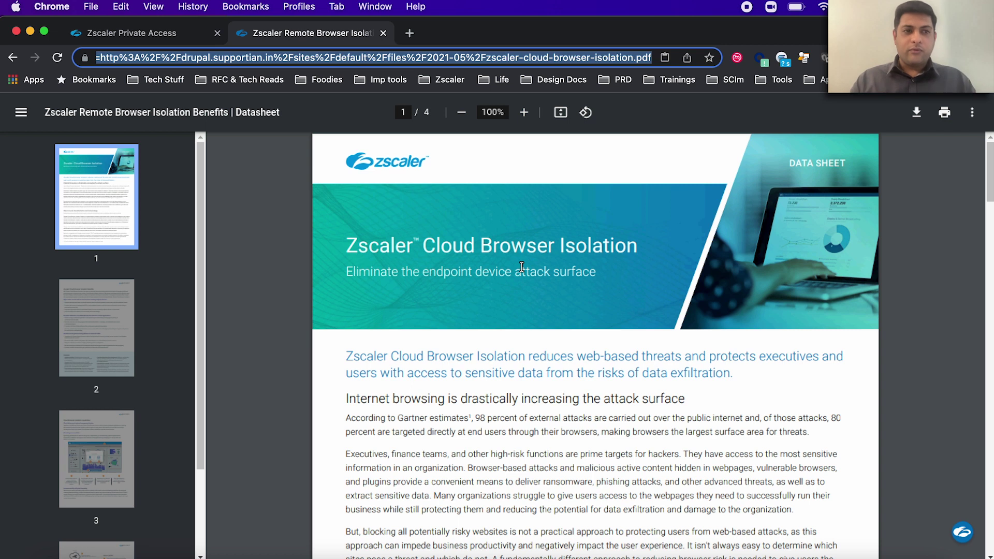
pyautogui.scroll(-3, 99, 334)
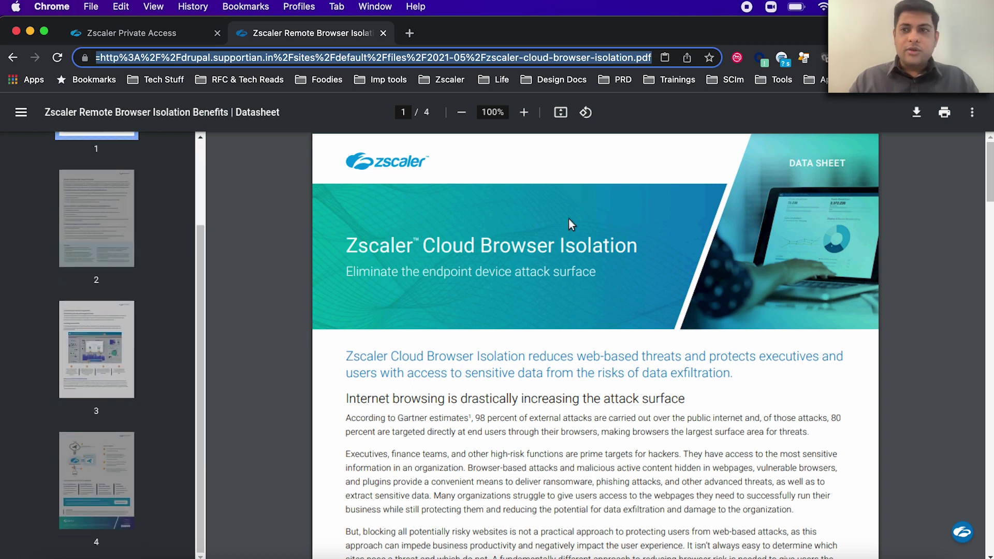
pyautogui.click(916, 114)
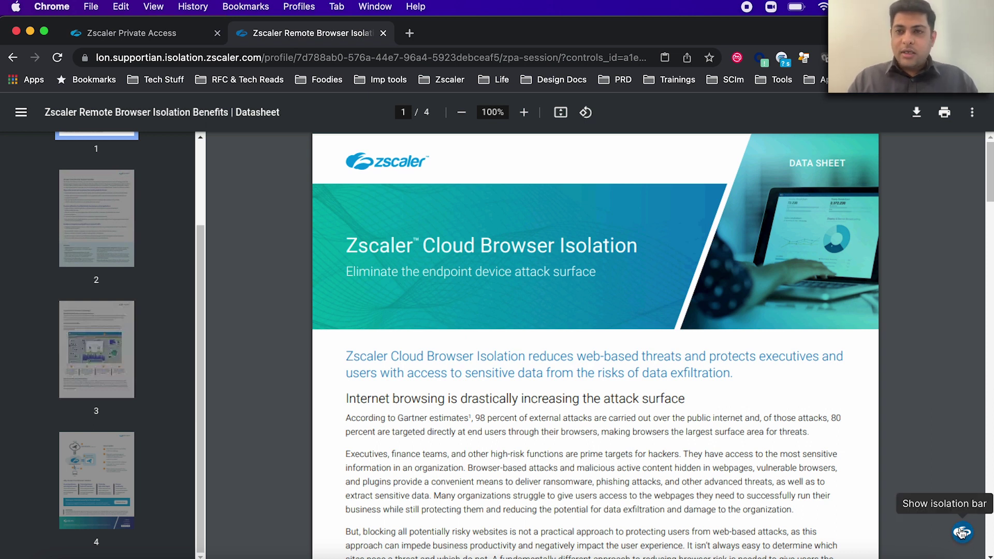
# Go back to the article and open Chrome DevTools on the Network panel
pyautogui.click(13, 58)
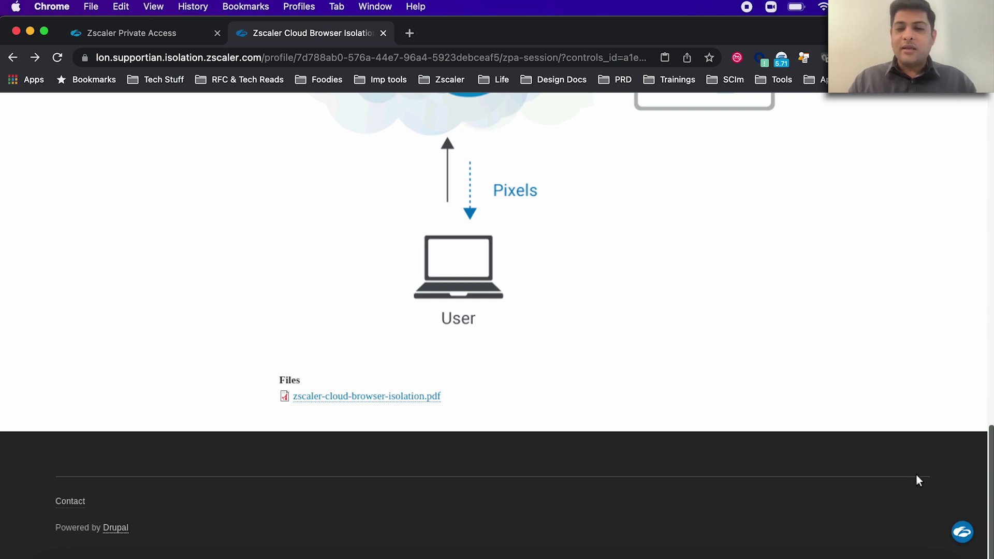
pyautogui.rightClick(966, 527)
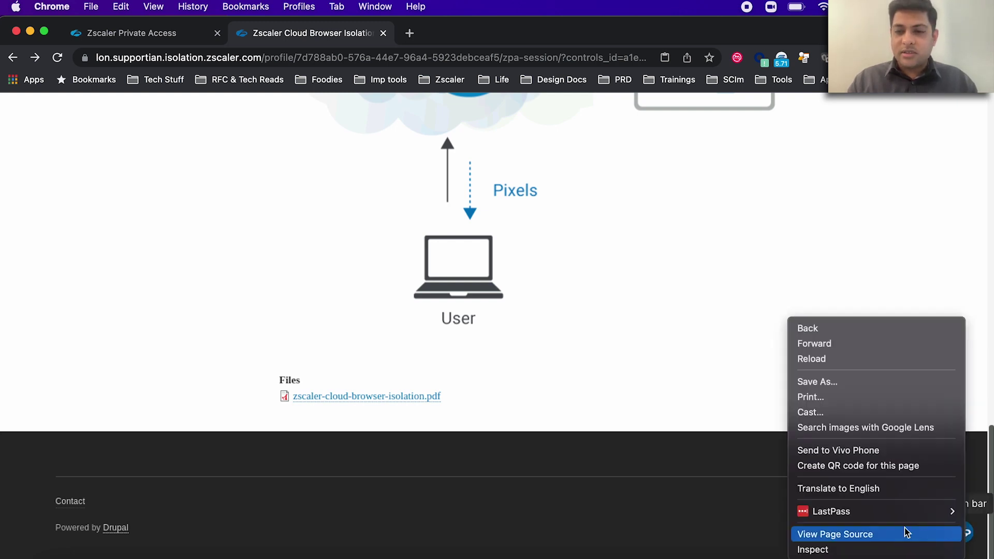
pyautogui.click(880, 549)
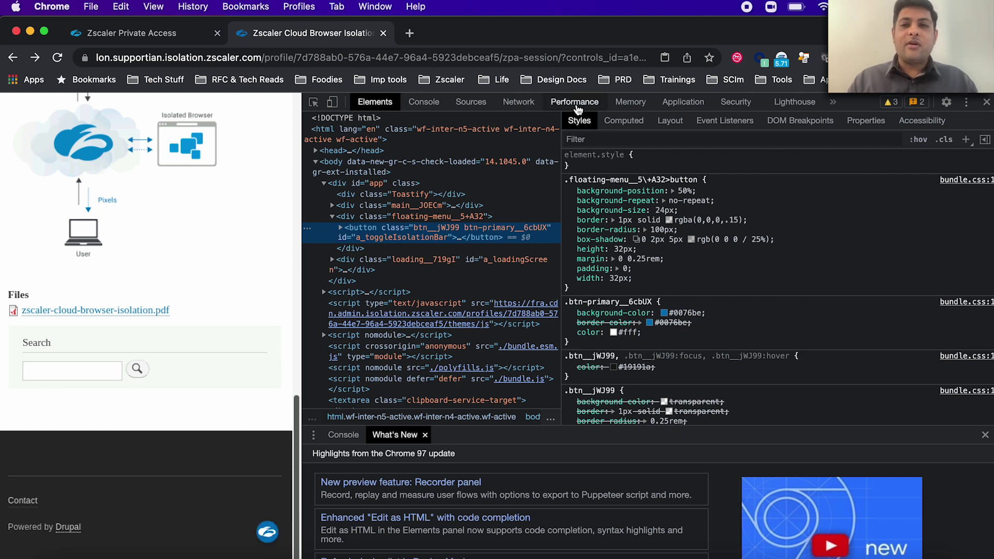
pyautogui.click(519, 102)
# Load the login page and view the lone ping request's headers (HEAD, status 200)
pyautogui.scroll(15, 86, 276)
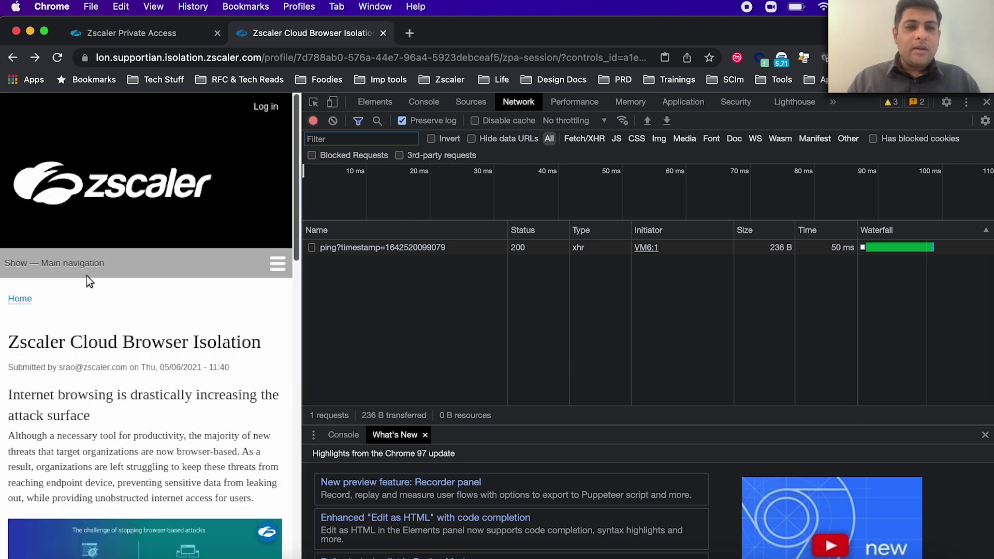
pyautogui.click(266, 106)
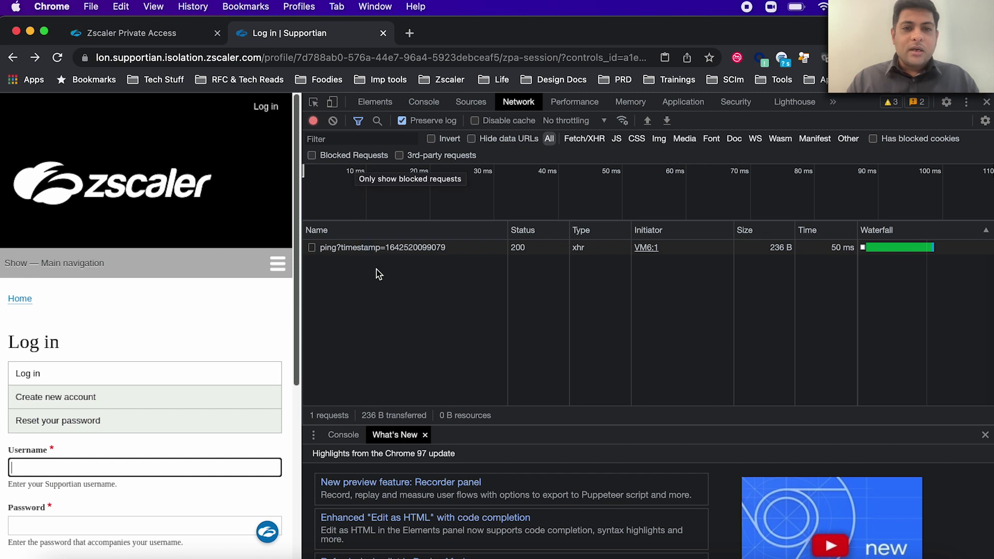
pyautogui.click(373, 249)
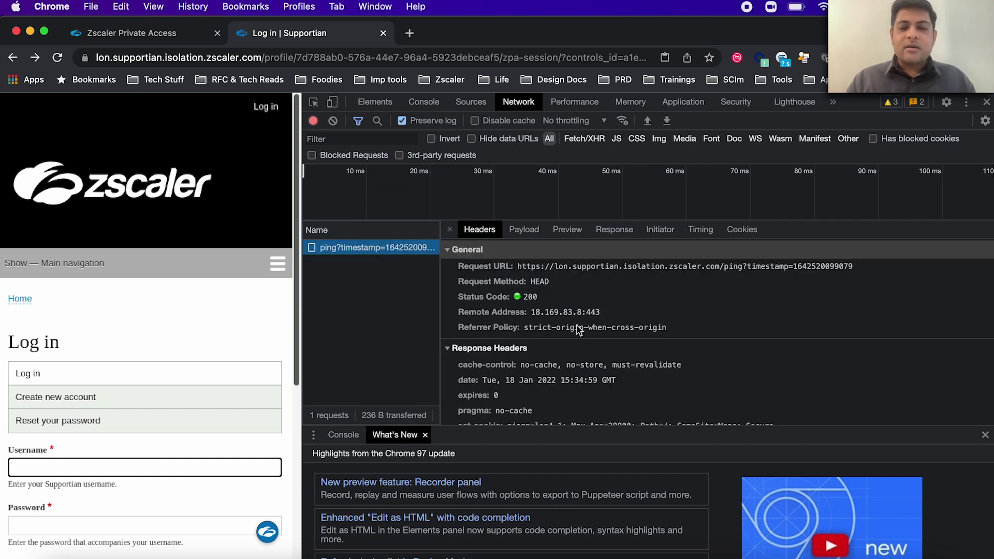